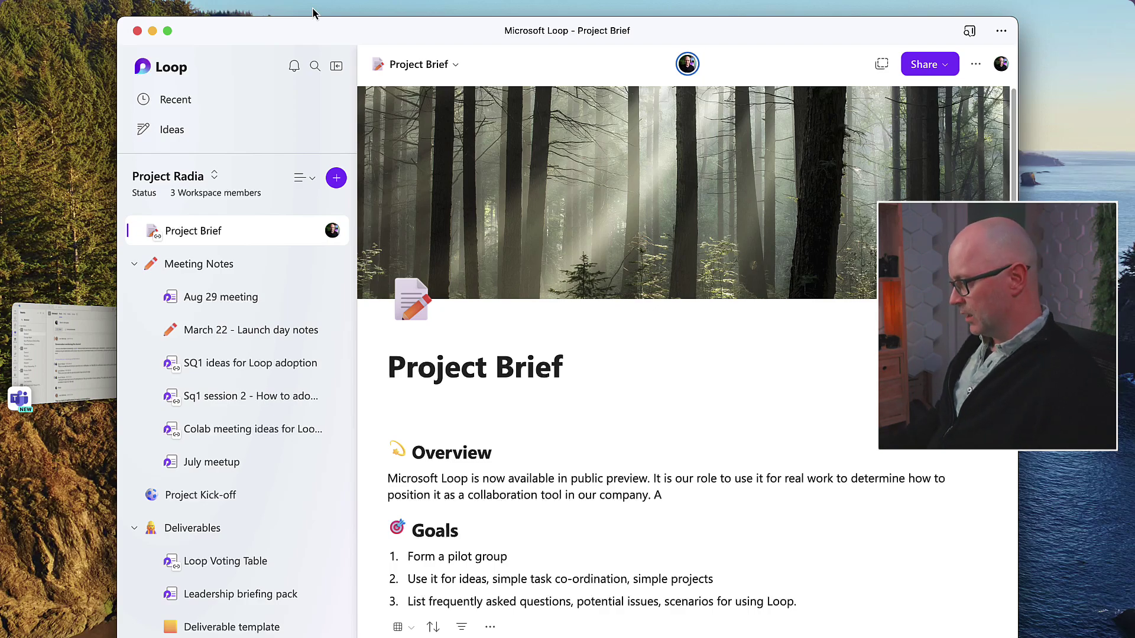
# - Copy the join link from Loop's Project Radia members panel, then switch back to Teams
pyautogui.click(228, 194)
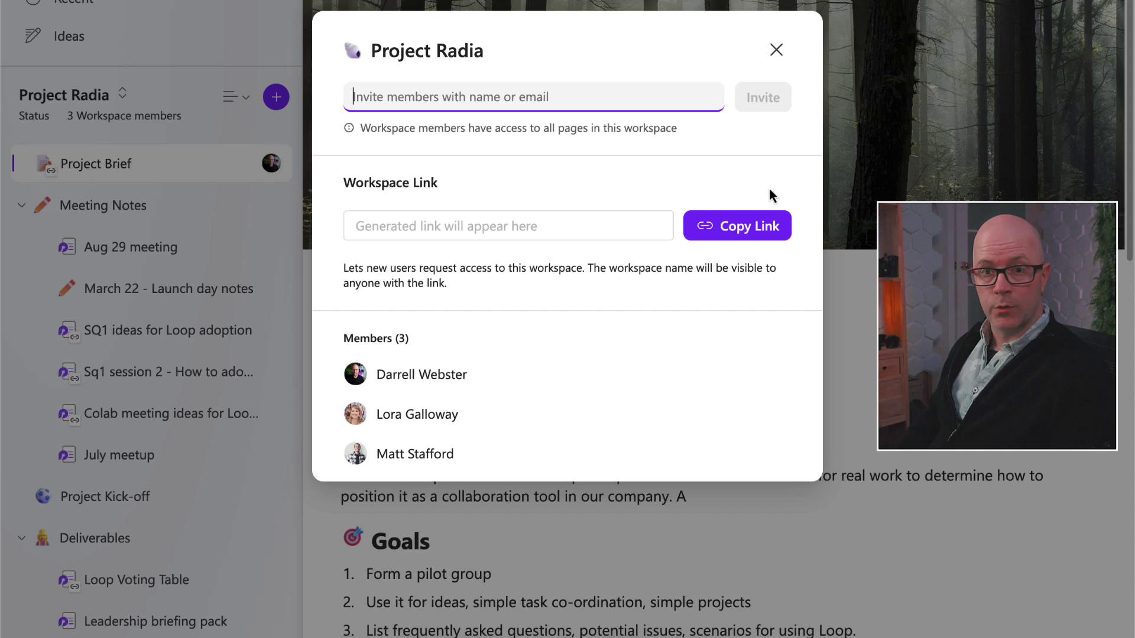
pyautogui.click(743, 234)
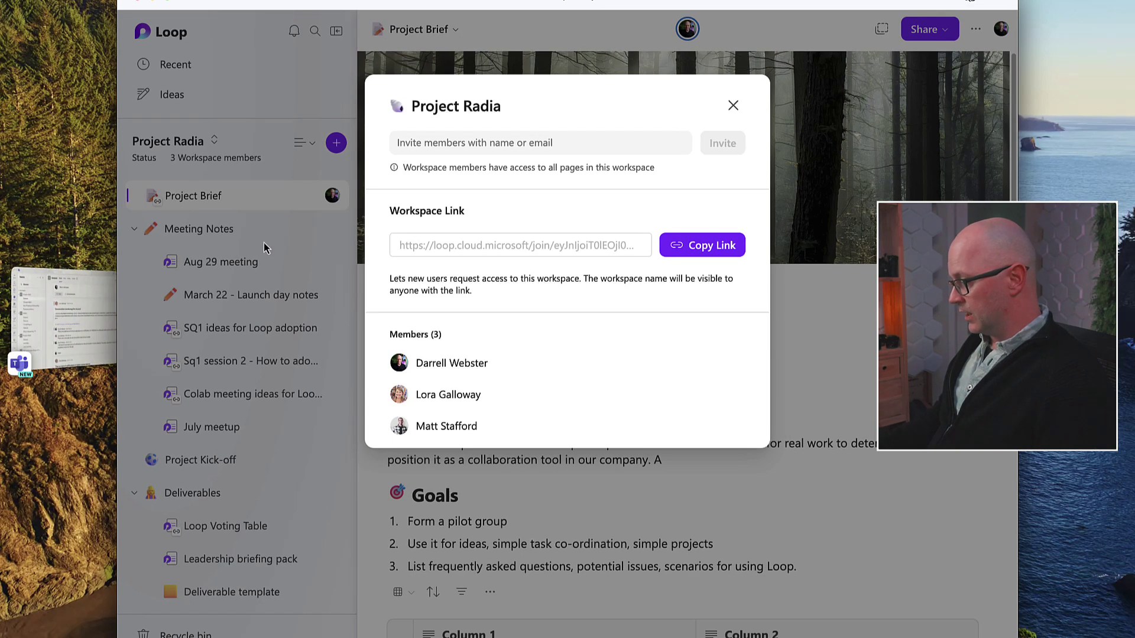
pyautogui.click(55, 349)
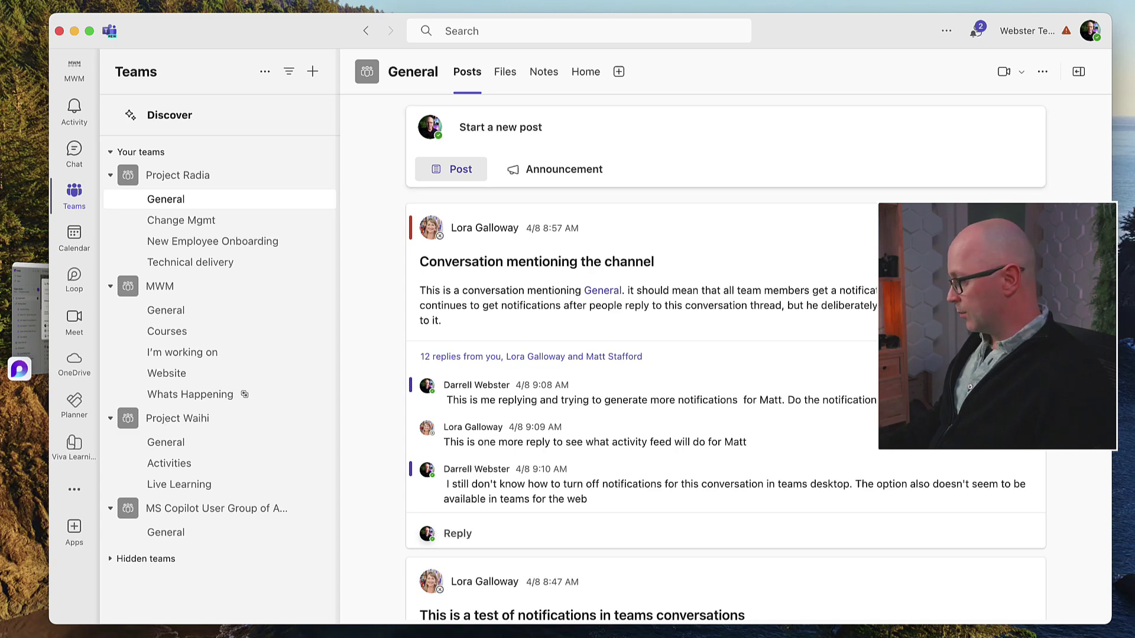
# - Add a Website tab named 'Loop Workspace' to General, using the copied Loop join link as its URL
pyautogui.click(618, 72)
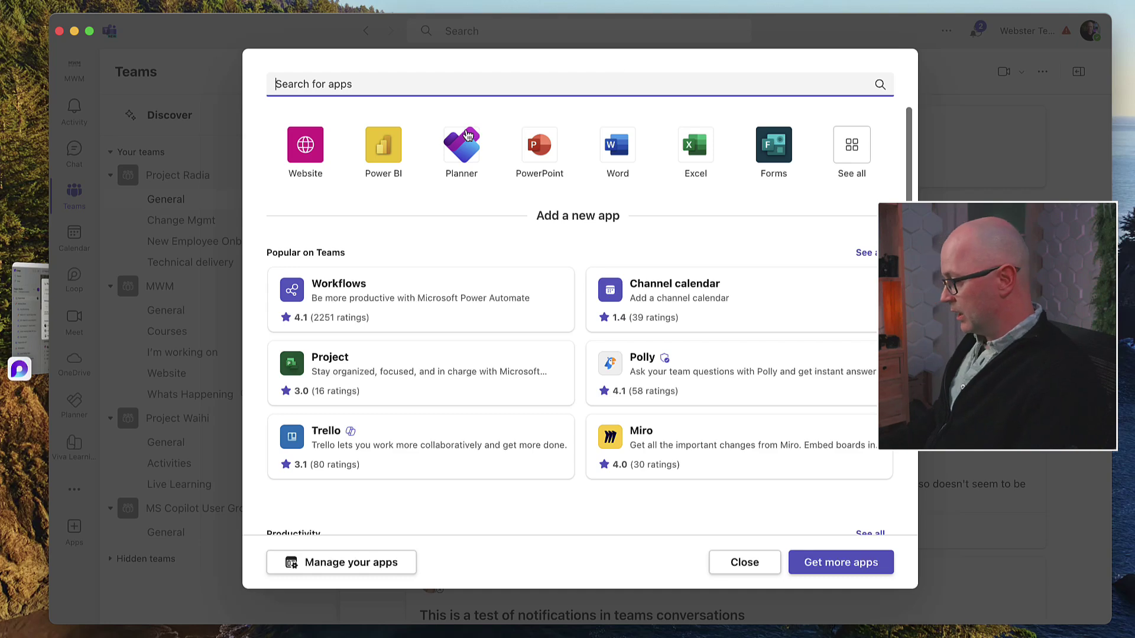
pyautogui.click(306, 148)
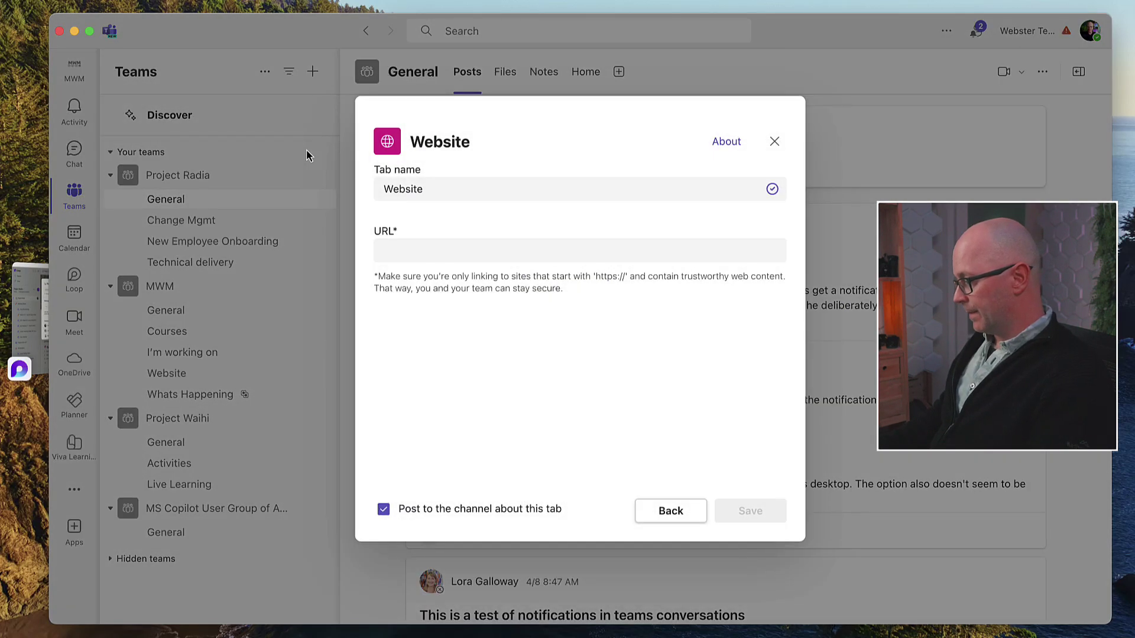
pyautogui.moveTo(463, 190); pyautogui.dragTo(357, 192)
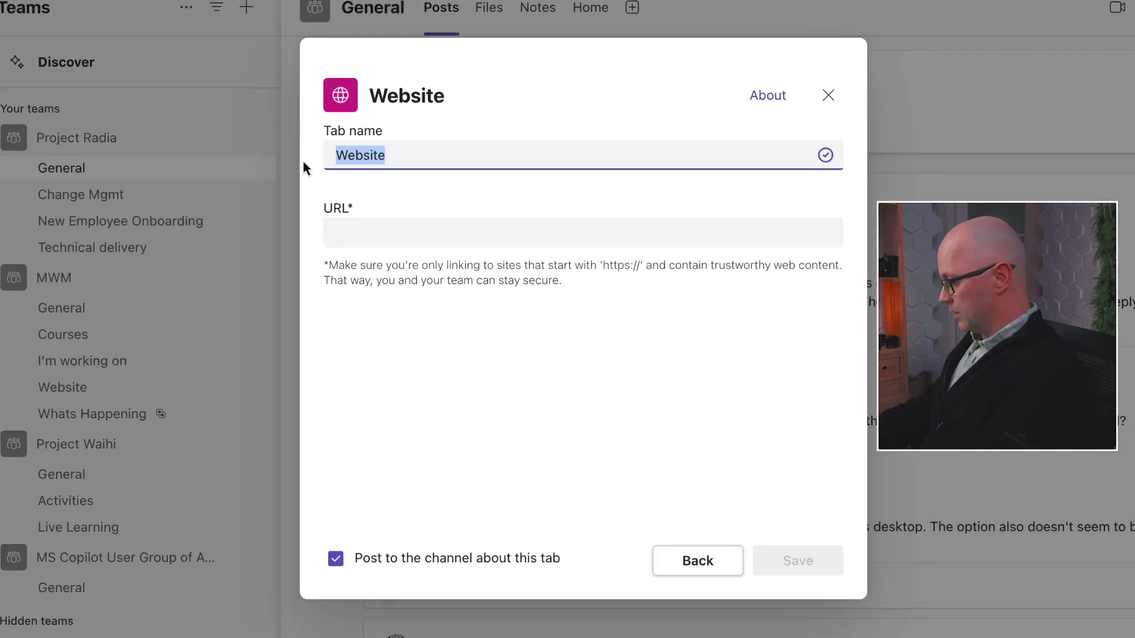
pyautogui.write('Loo')
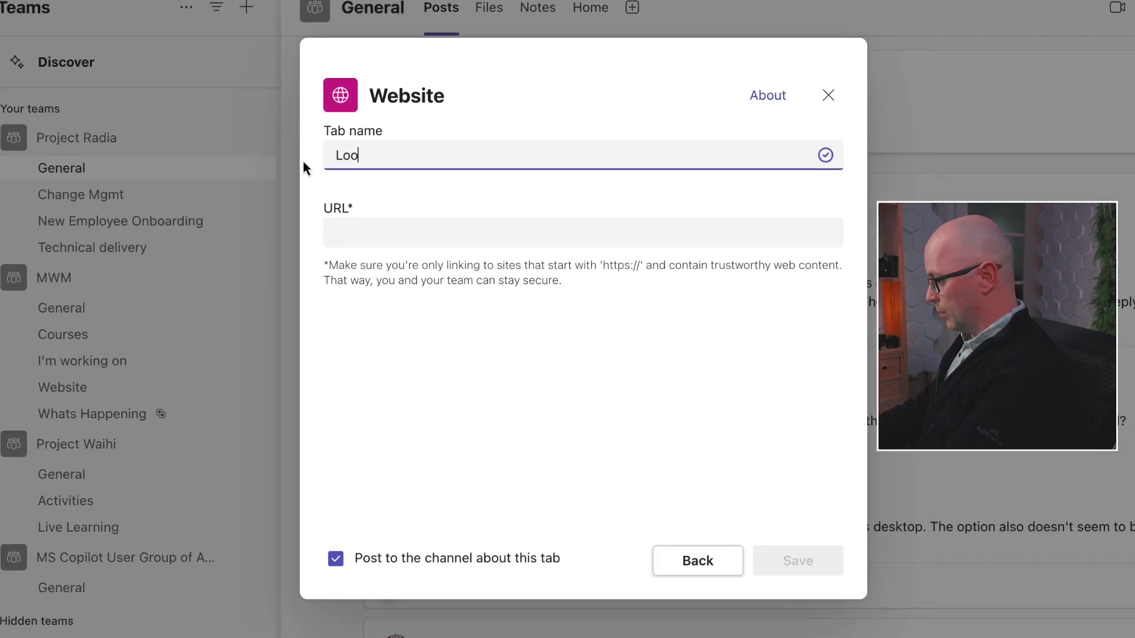
pyautogui.write('p Workspace')
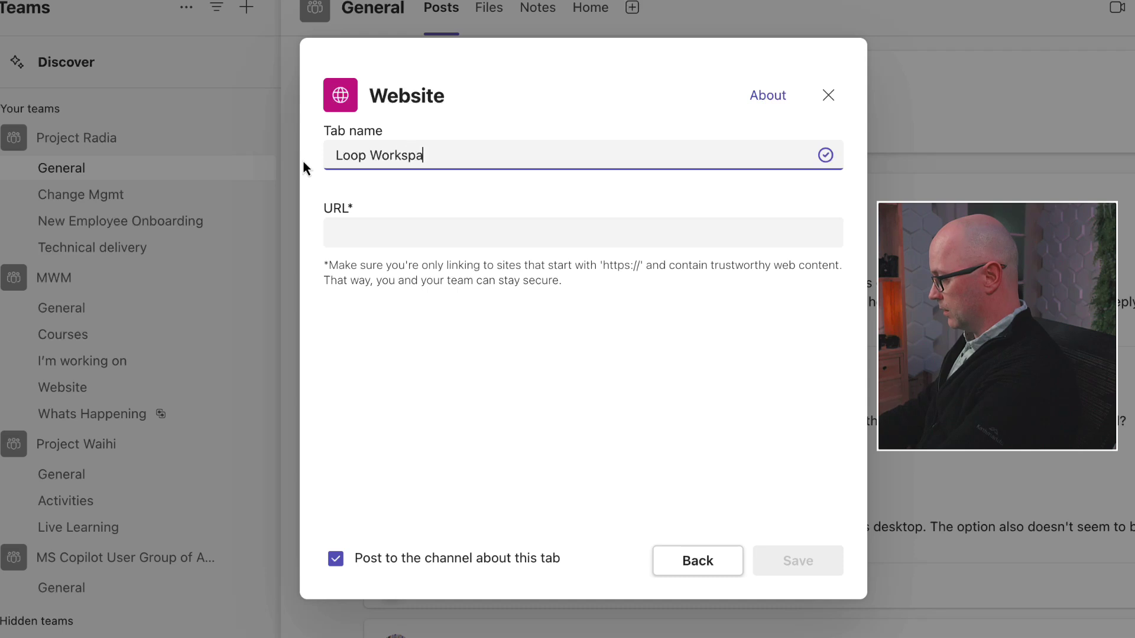
pyautogui.click(449, 238)
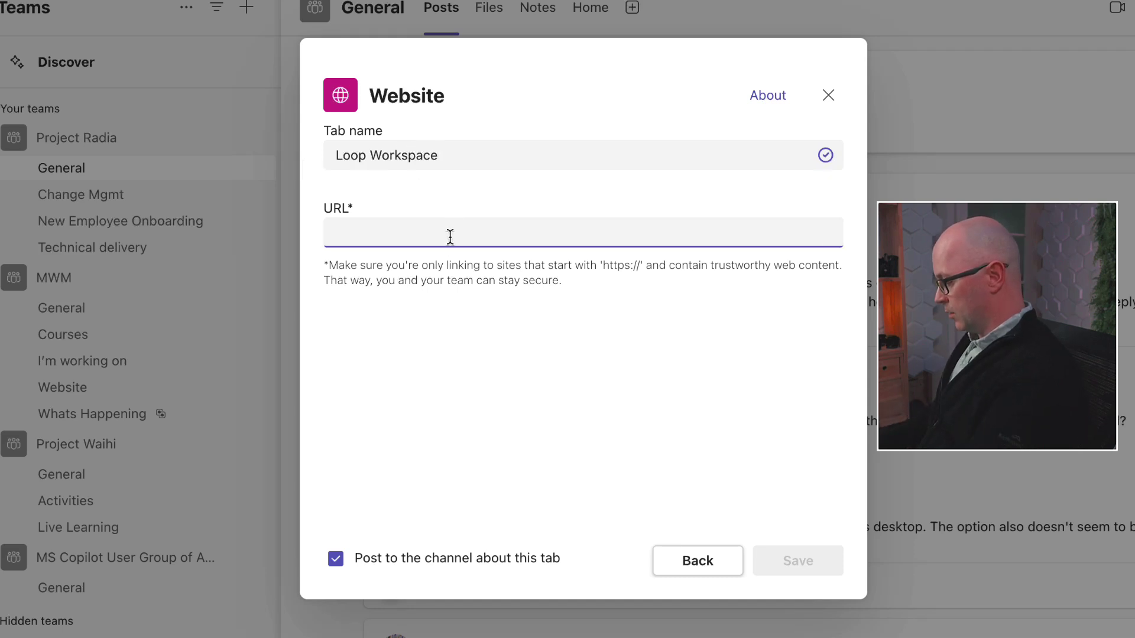
pyautogui.hotkey('ctrl', 'v')
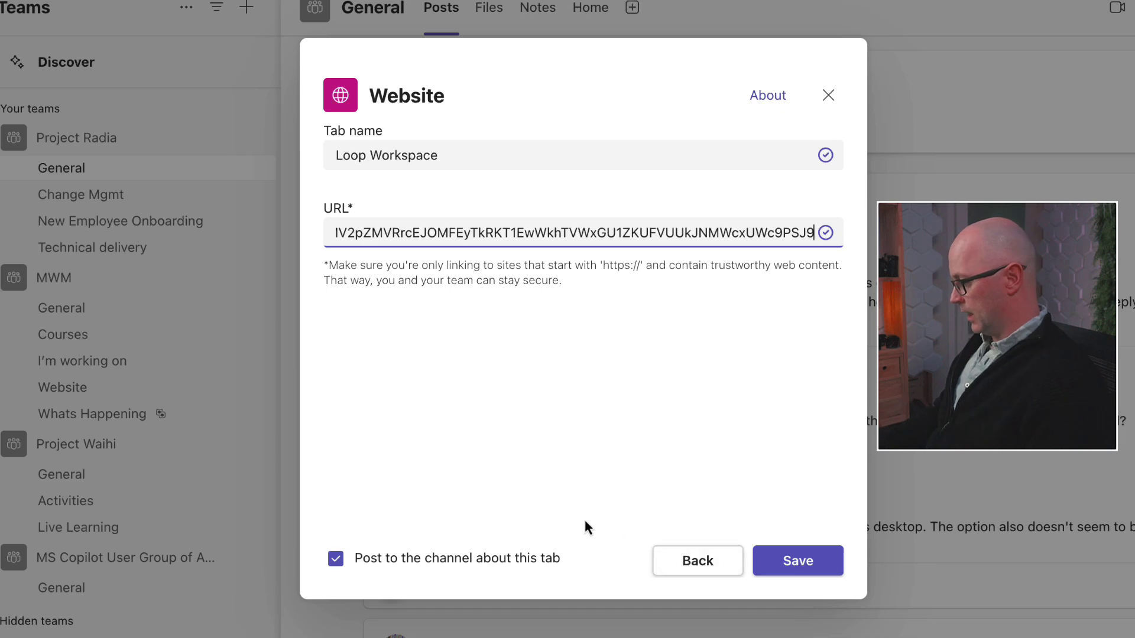
pyautogui.click(799, 564)
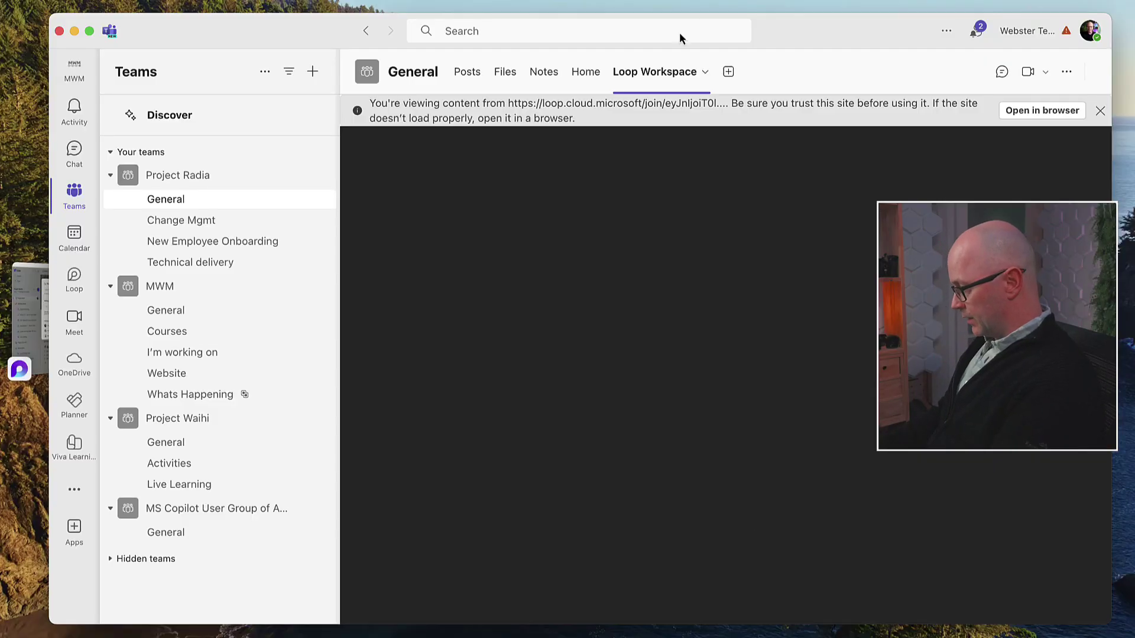
# - Bring the Loop window with the workspace link dialog back to the front
pyautogui.click(43, 314)
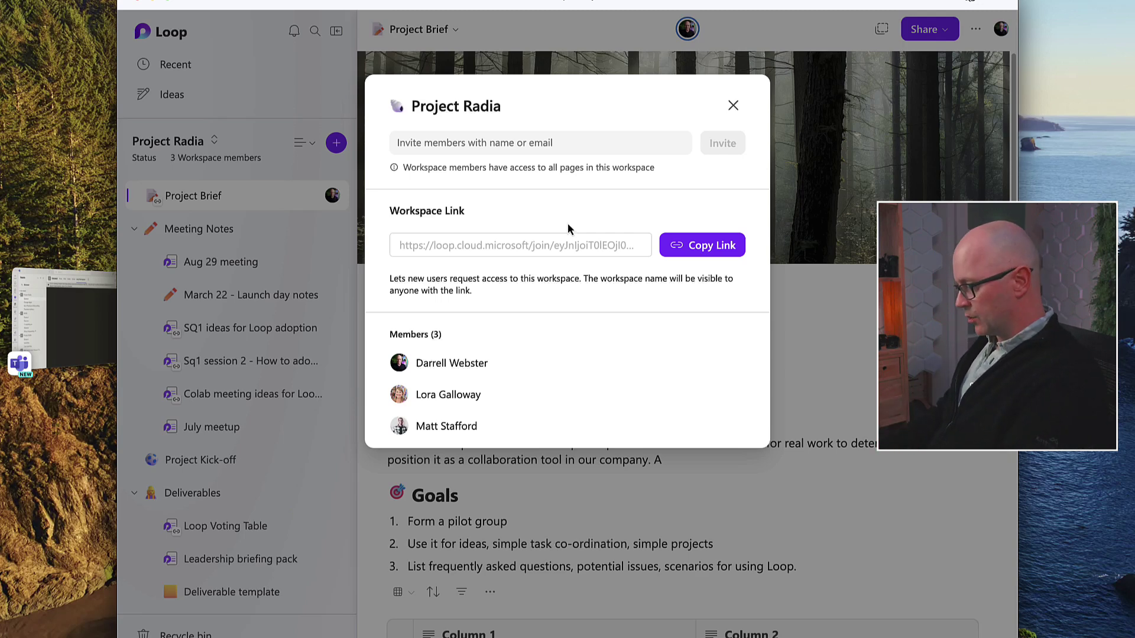
# - As another member in browser Teams, open General's Loop Workspace tab to request access, then return to Loop
pyautogui.hotkey('ctrl', 'Right')
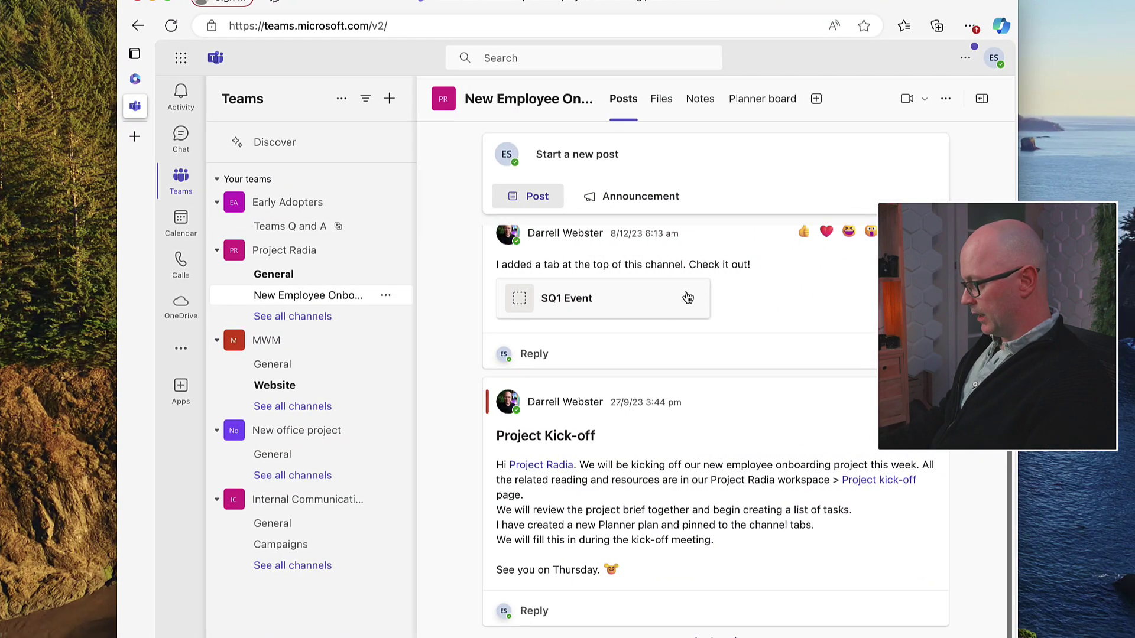
pyautogui.scroll(2, 685, 295)
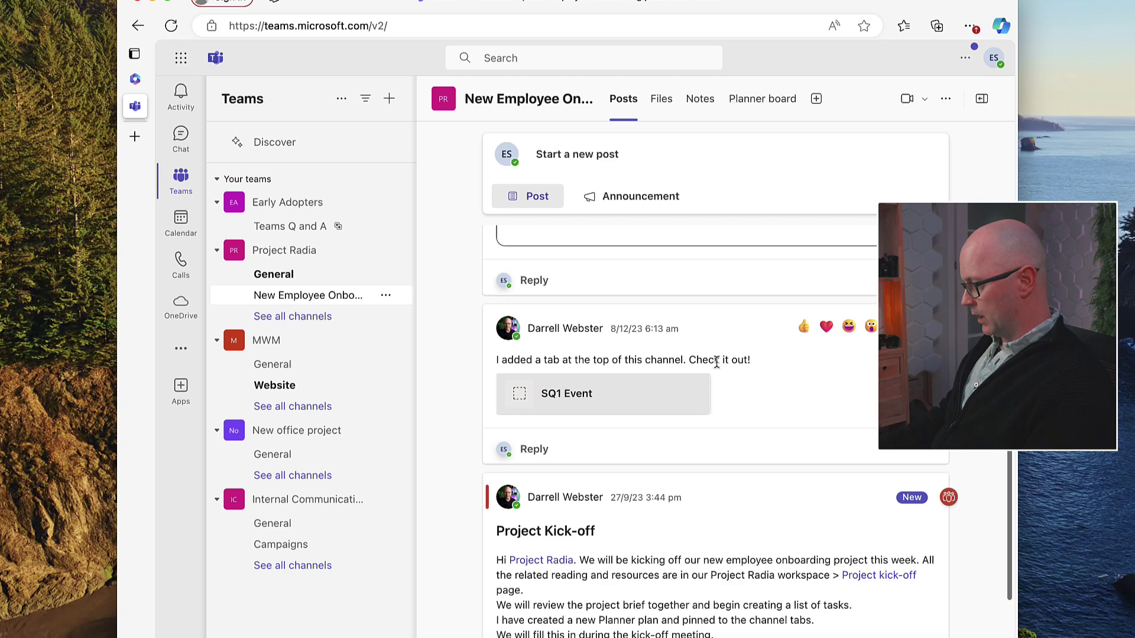
pyautogui.click(288, 283)
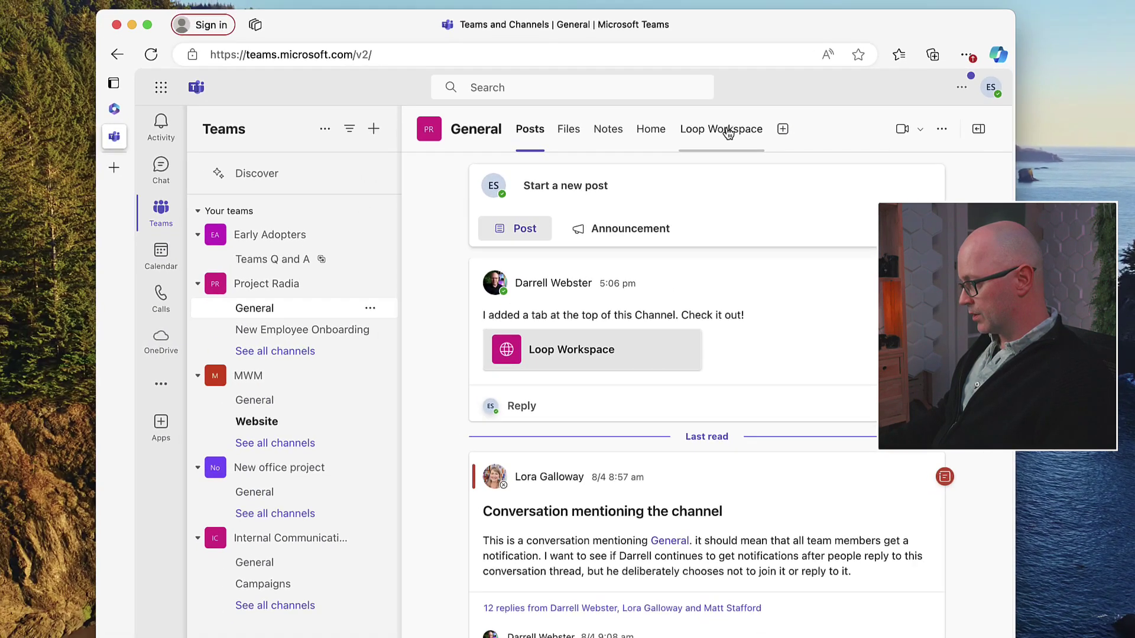
pyautogui.click(728, 133)
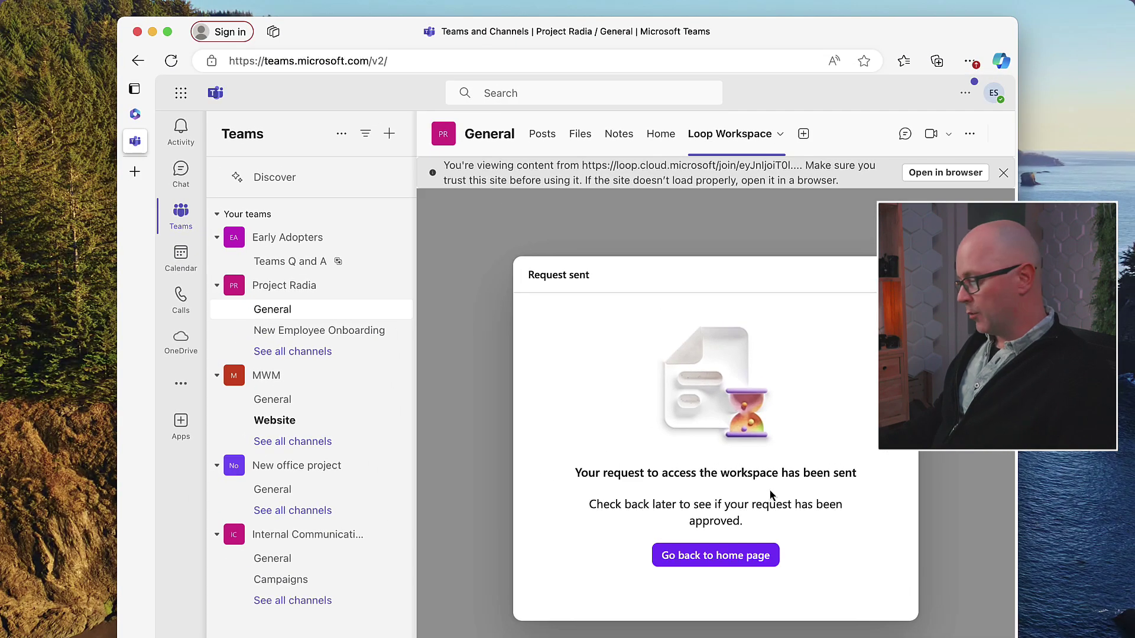
pyautogui.hotkey('ctrl', 'Left')
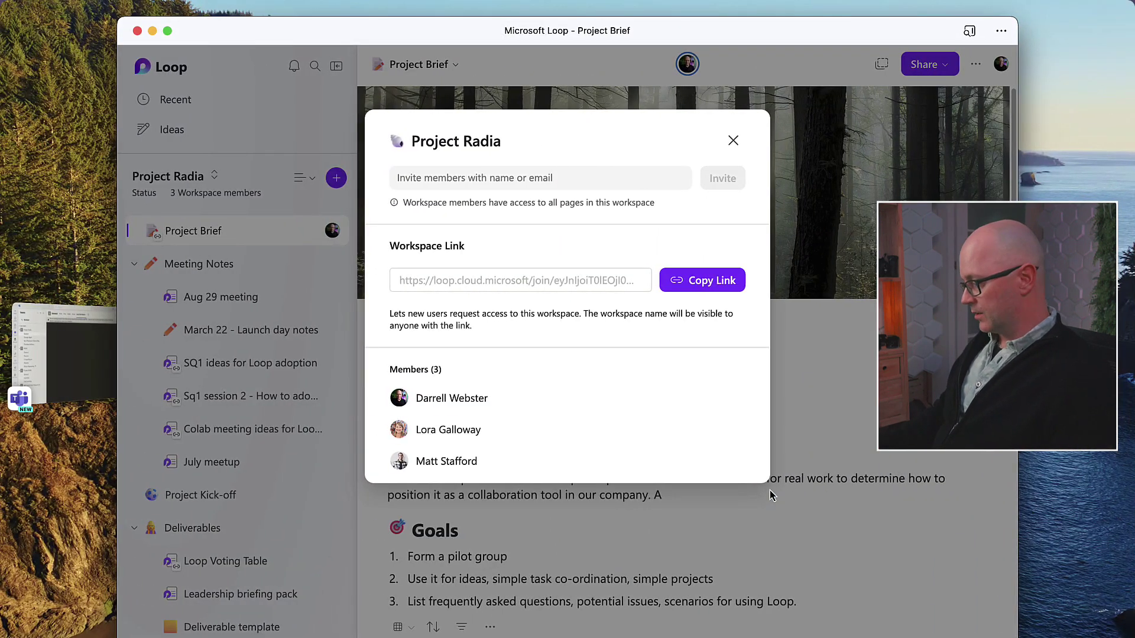
# - Reopen the Project Radia members panel and accept the pending join request, reaching 4 members
pyautogui.click(734, 141)
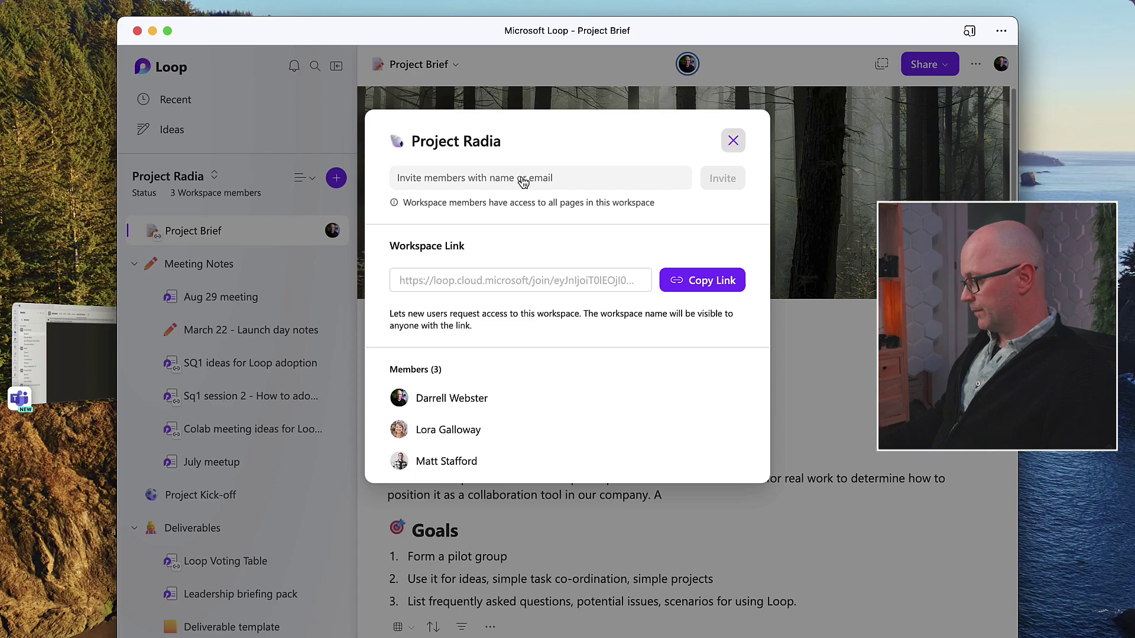
pyautogui.click(233, 194)
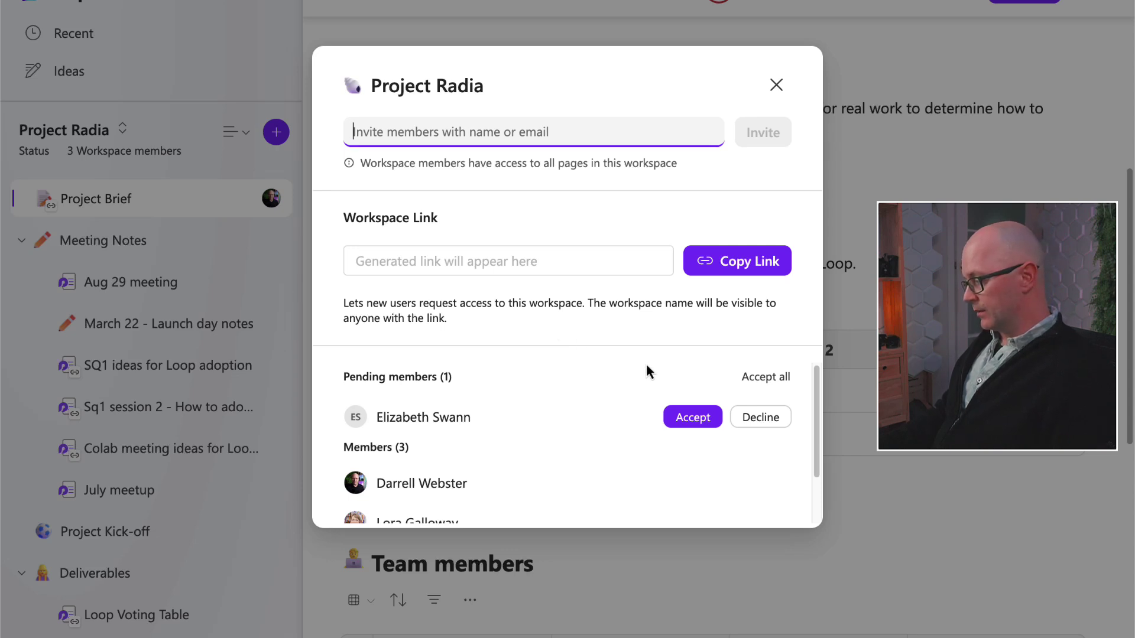
pyautogui.click(703, 421)
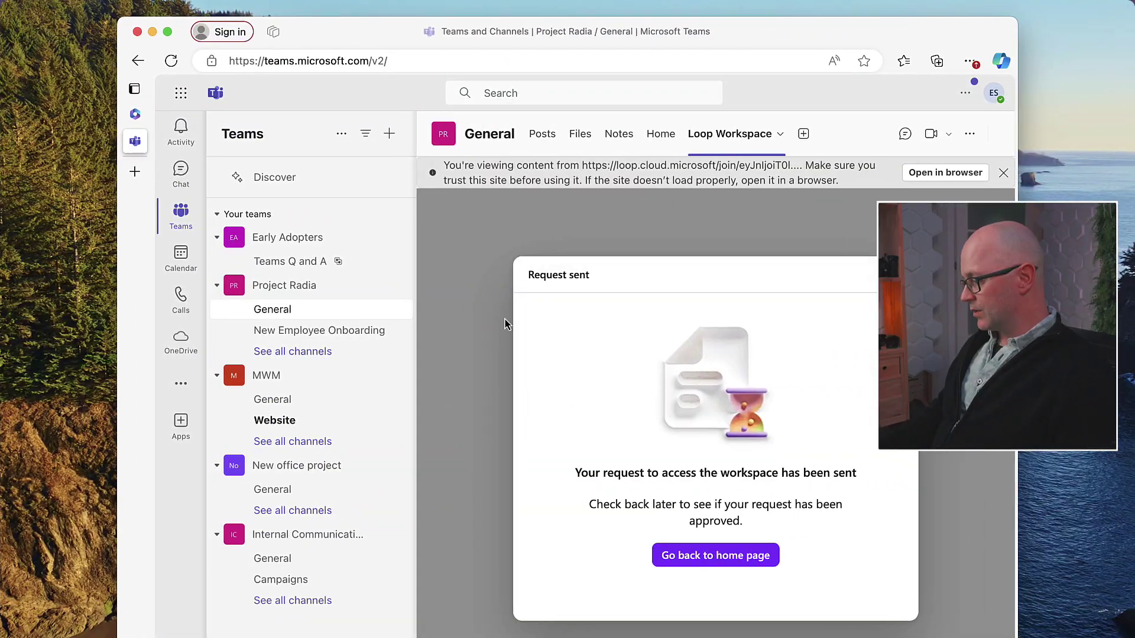
# - Open General's Loop Workspace tab and dismiss the What's new announcement to reveal the Project Brief page
pyautogui.click(287, 333)
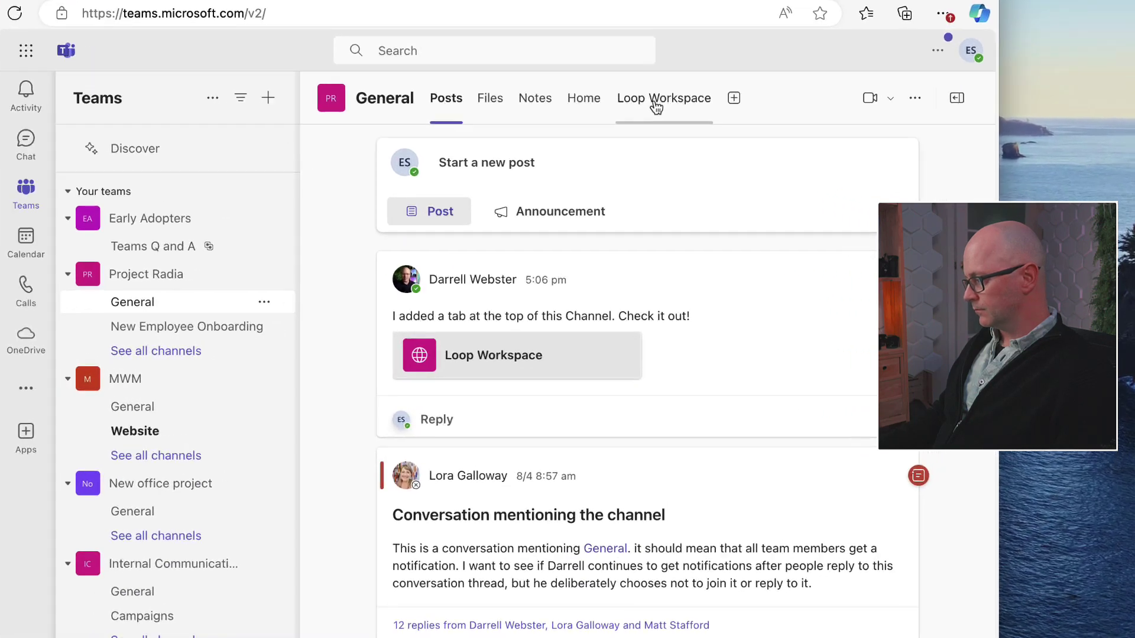
pyautogui.click(656, 105)
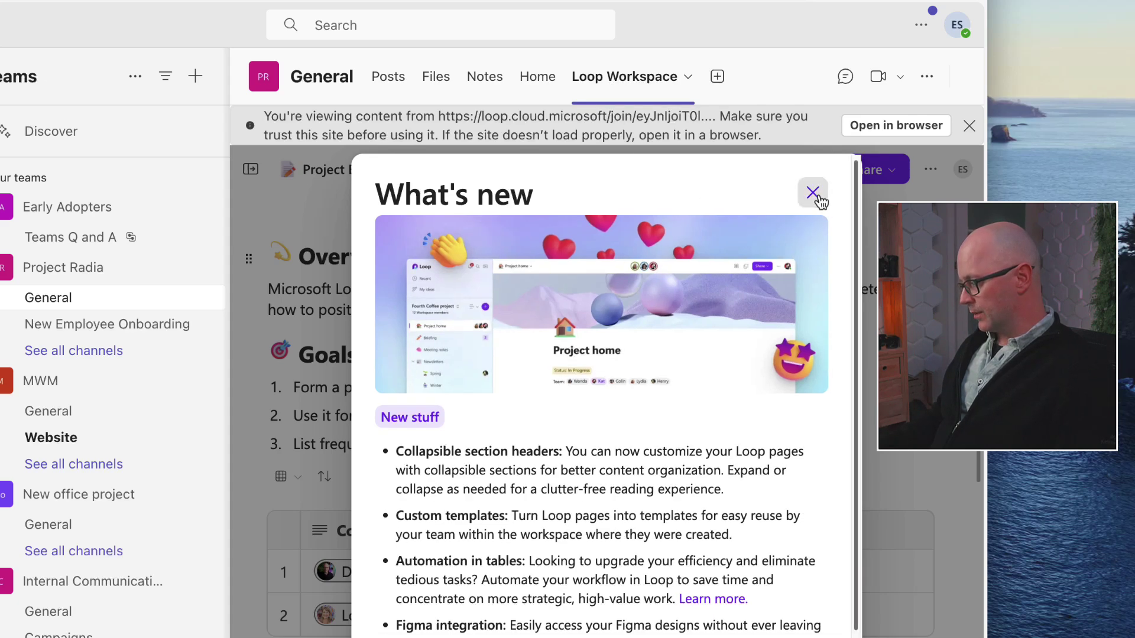
pyautogui.click(817, 193)
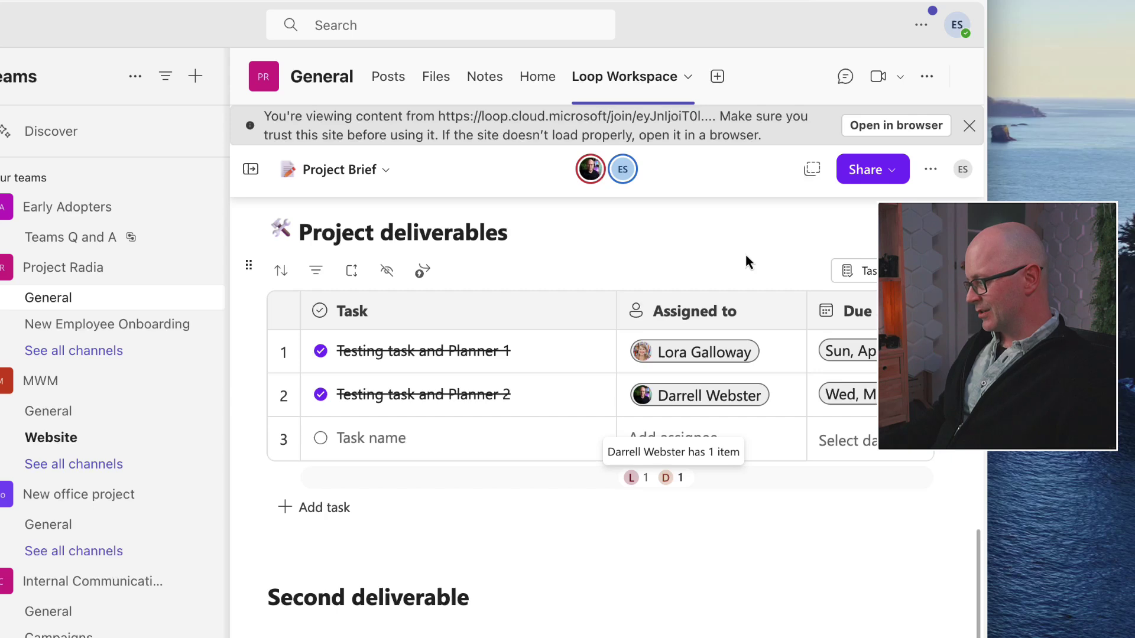
pyautogui.click(688, 78)
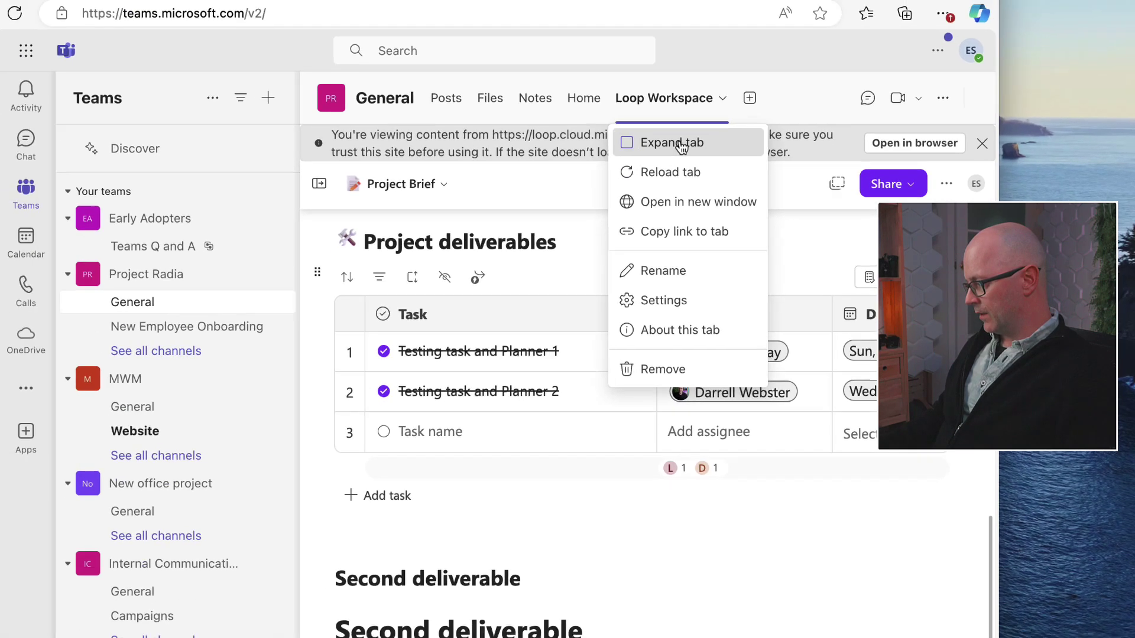
# - Expand the Loop Workspace tab to full view, then show and hide Loop's page navigation
pyautogui.click(643, 126)
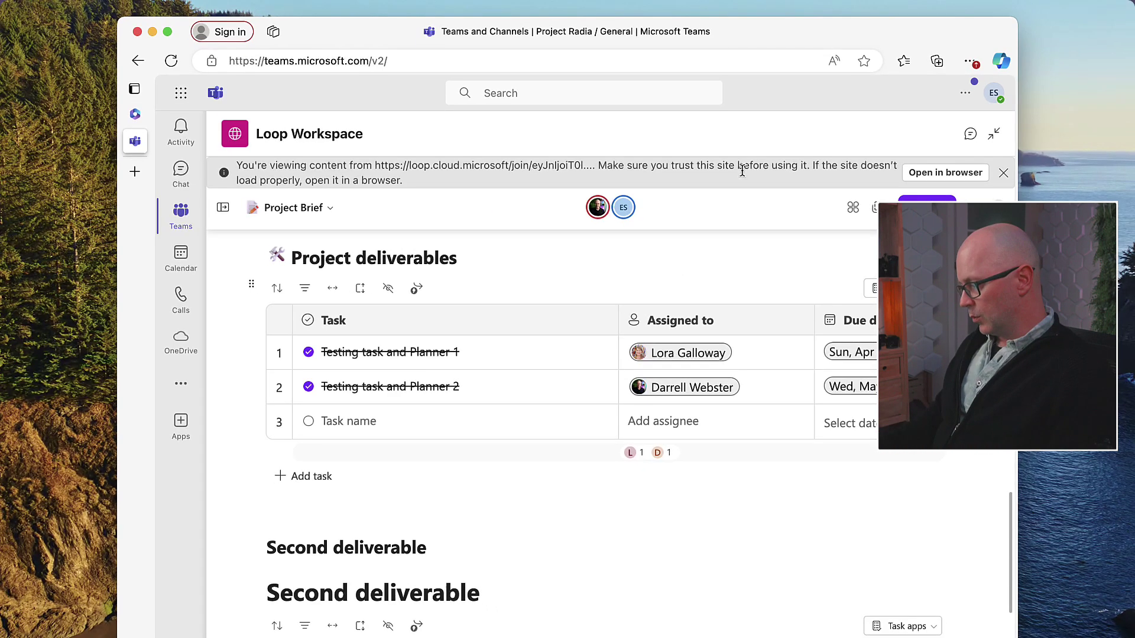
pyautogui.click(224, 209)
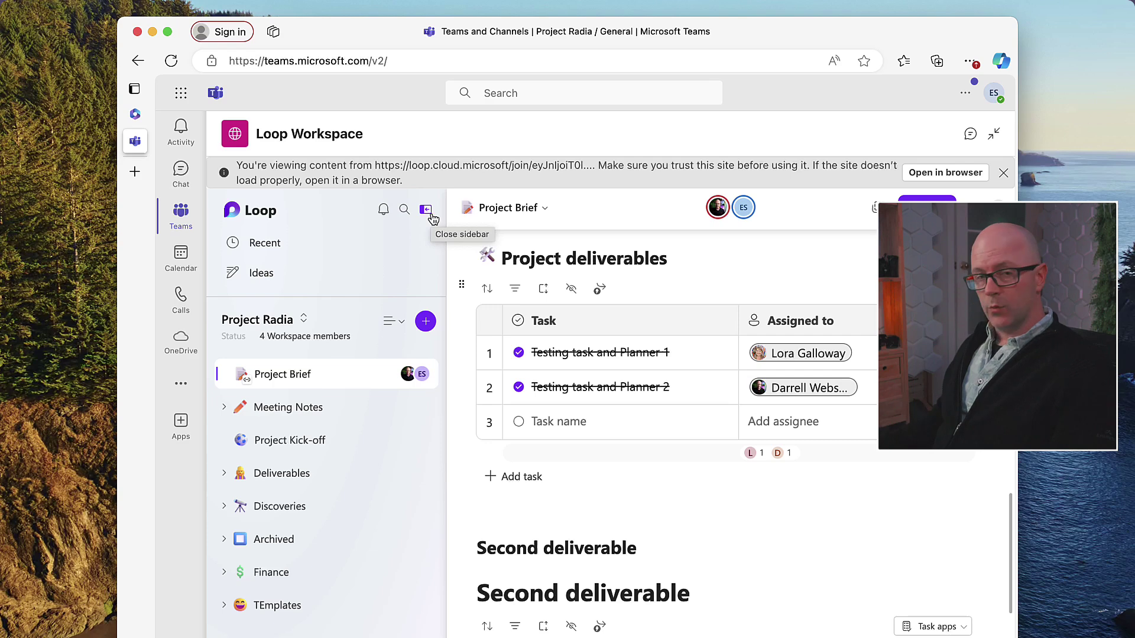
pyautogui.click(426, 210)
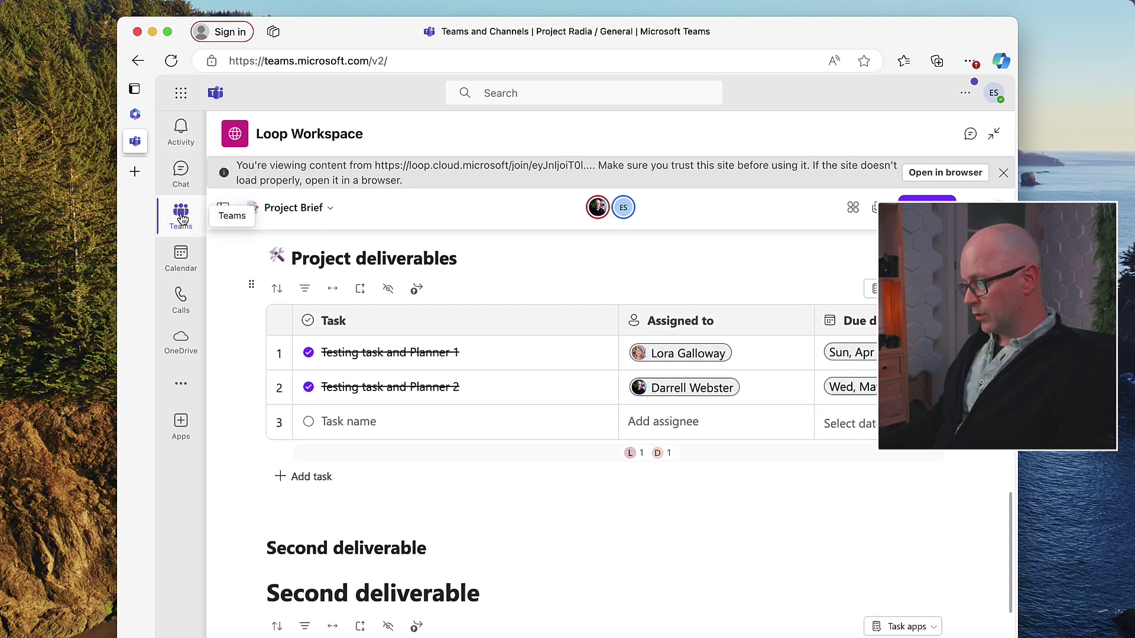
# - In General's Files, create a link file named 'Join Loop Workspace' from the pasted Loop join URL
pyautogui.hotkey('ctrl', 'Left')
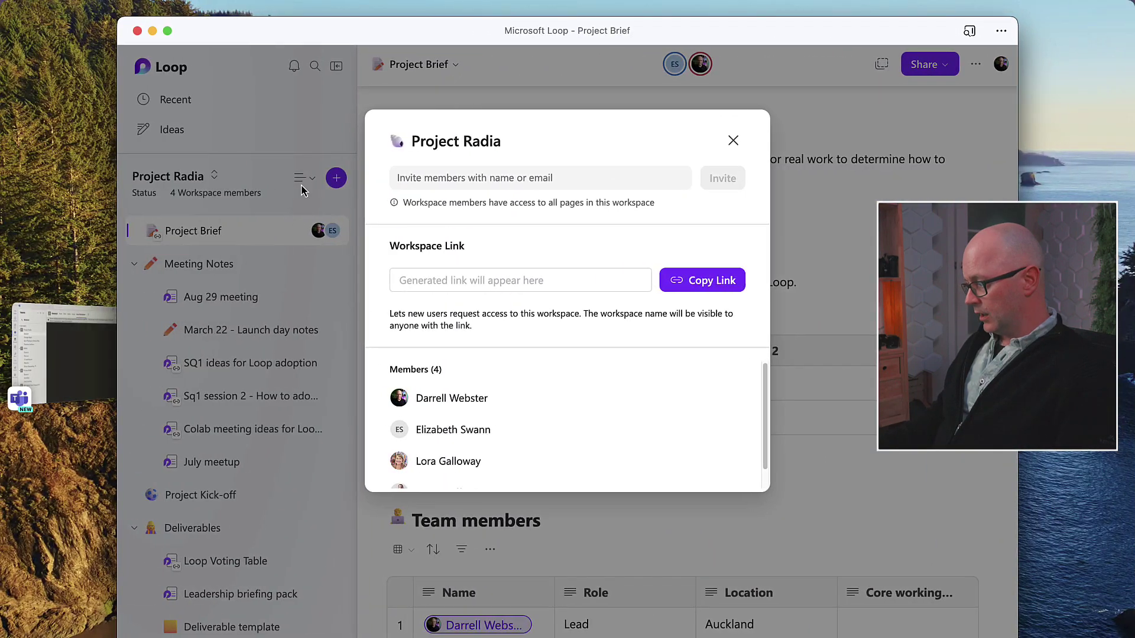
pyautogui.click(77, 393)
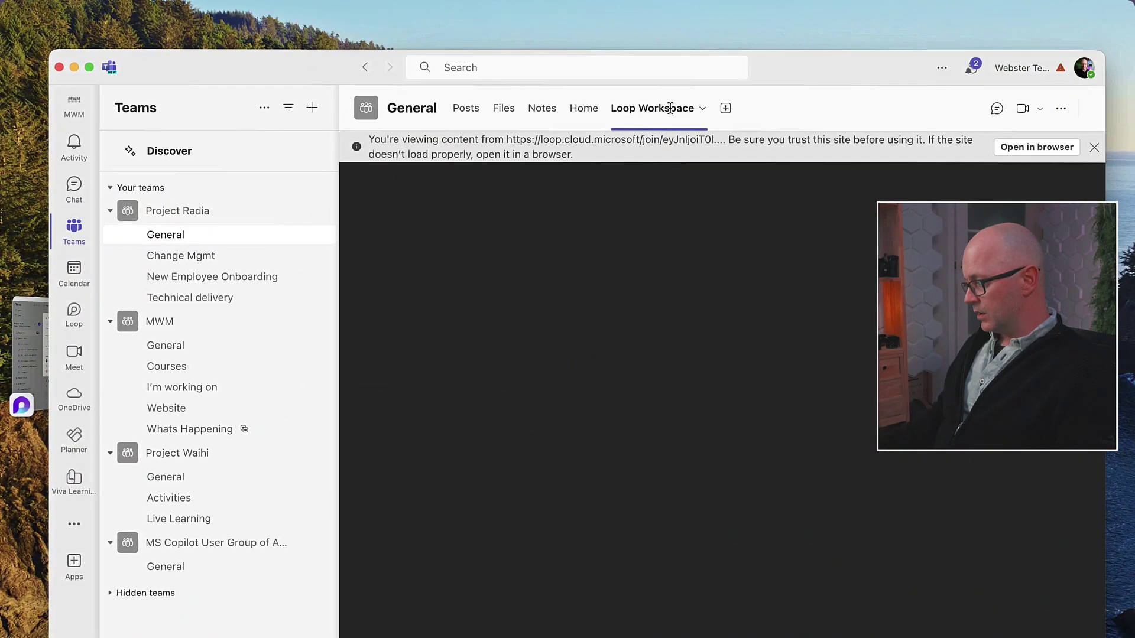
pyautogui.click(506, 109)
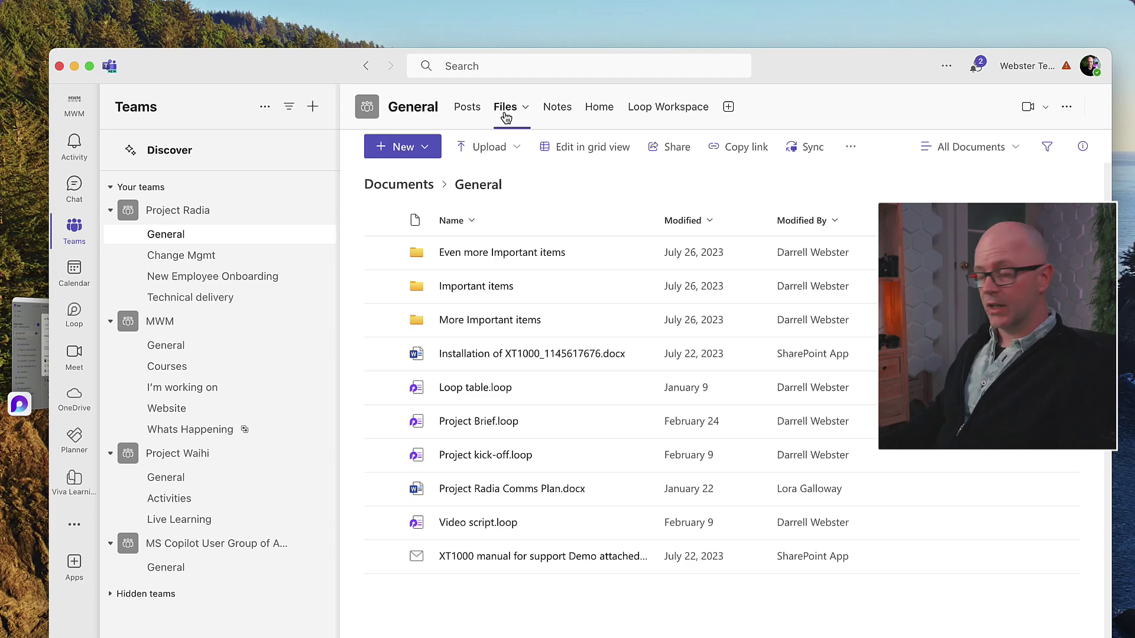
pyautogui.click(423, 154)
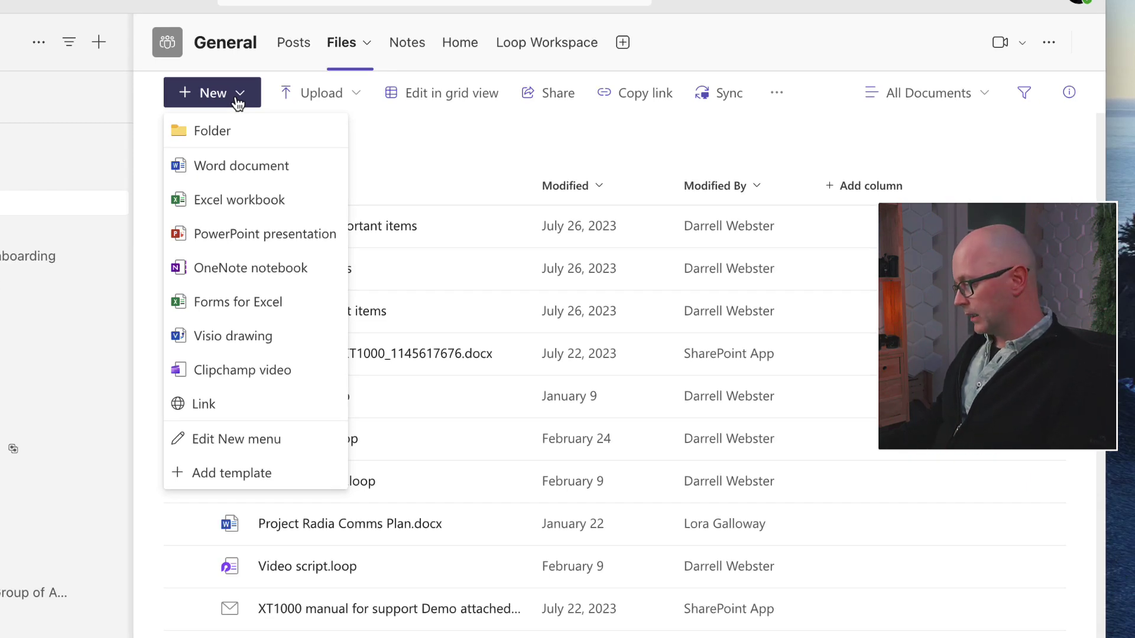
pyautogui.click(224, 407)
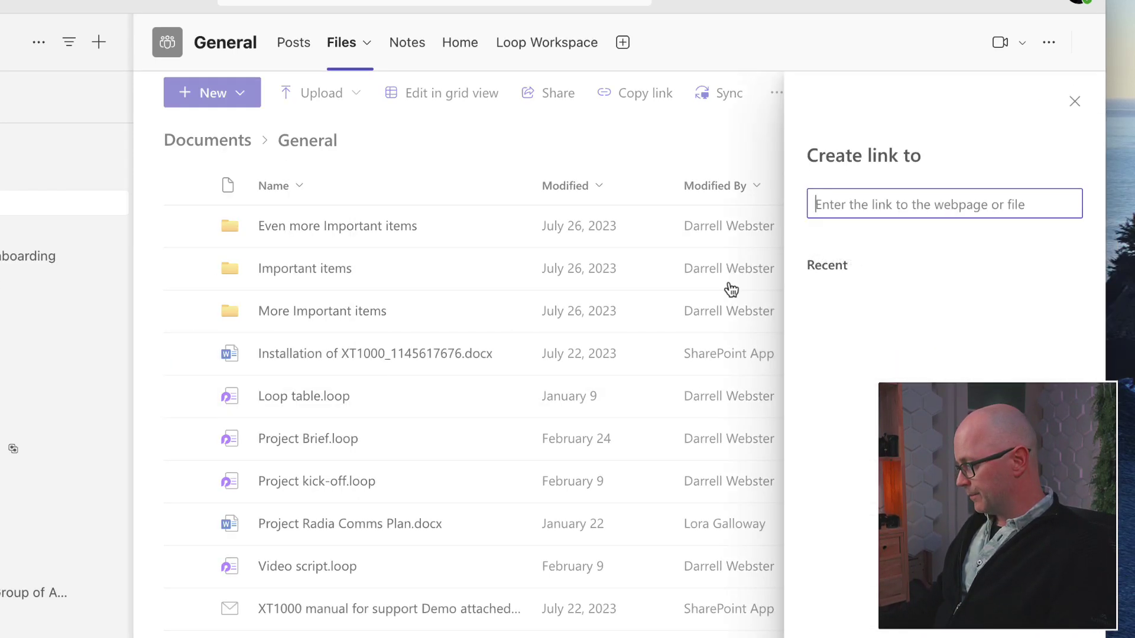
pyautogui.press('super+v')
pyautogui.click(921, 318)
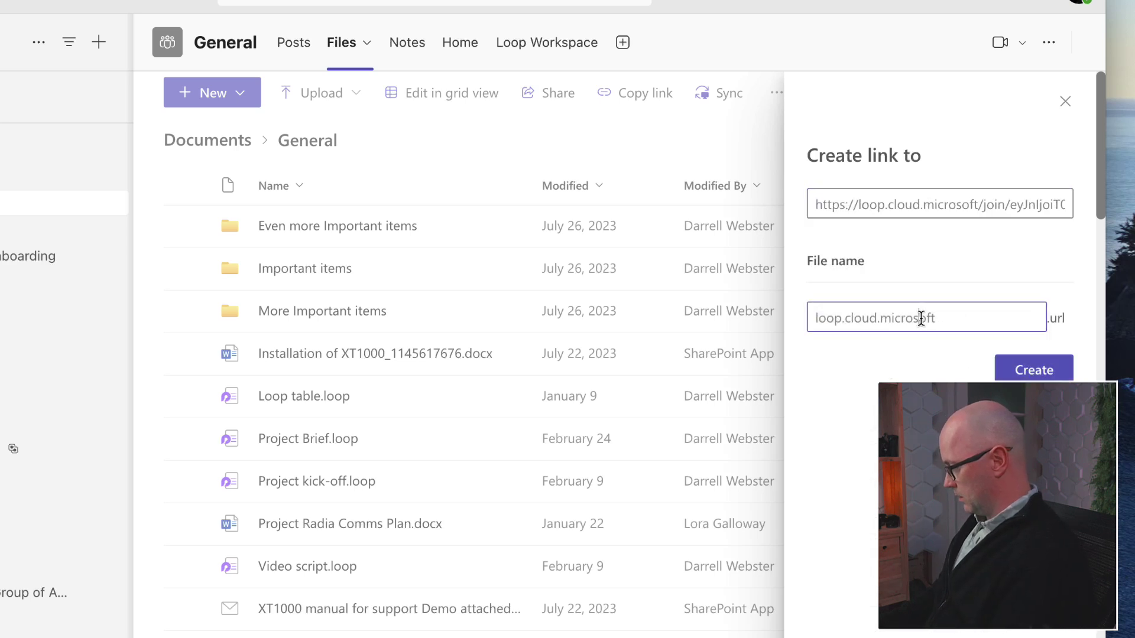
pyautogui.press('super+a')
pyautogui.write('Jo')
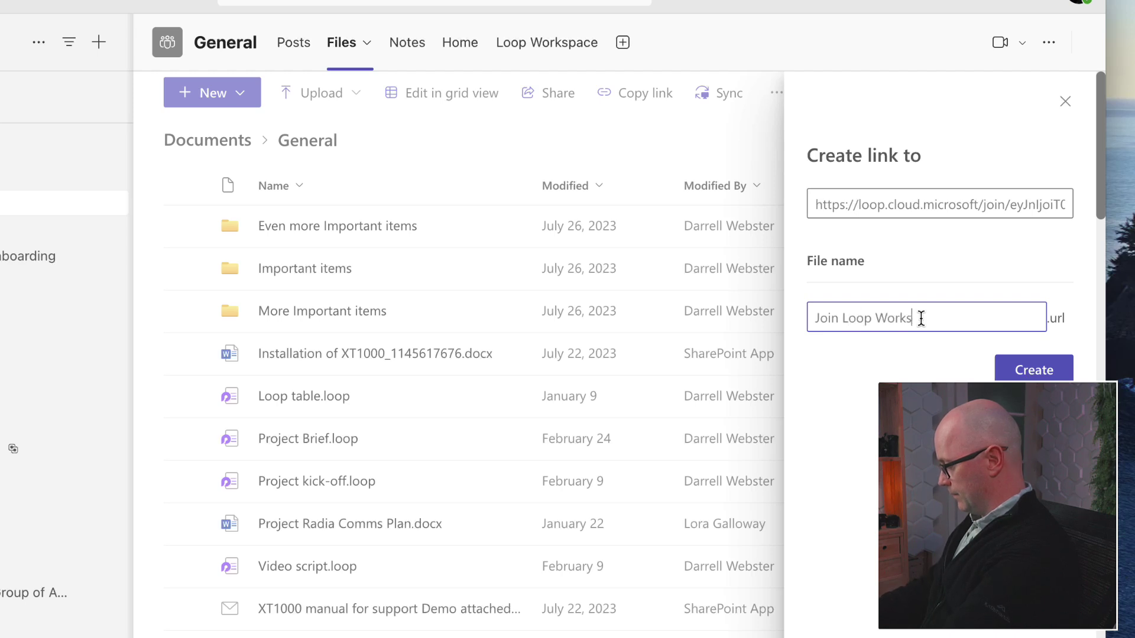
pyautogui.write('in Loop Workspace')
pyautogui.click(1041, 371)
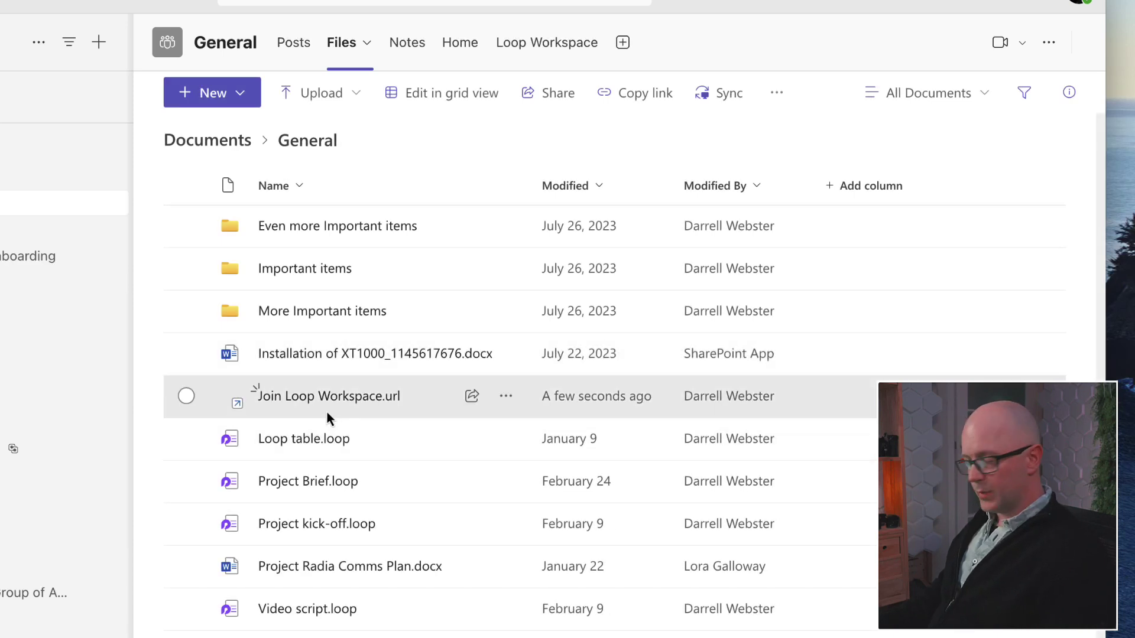
# - Pin Join Loop Workspace.url to the top of General's Files from its options menu
pyautogui.click(506, 398)
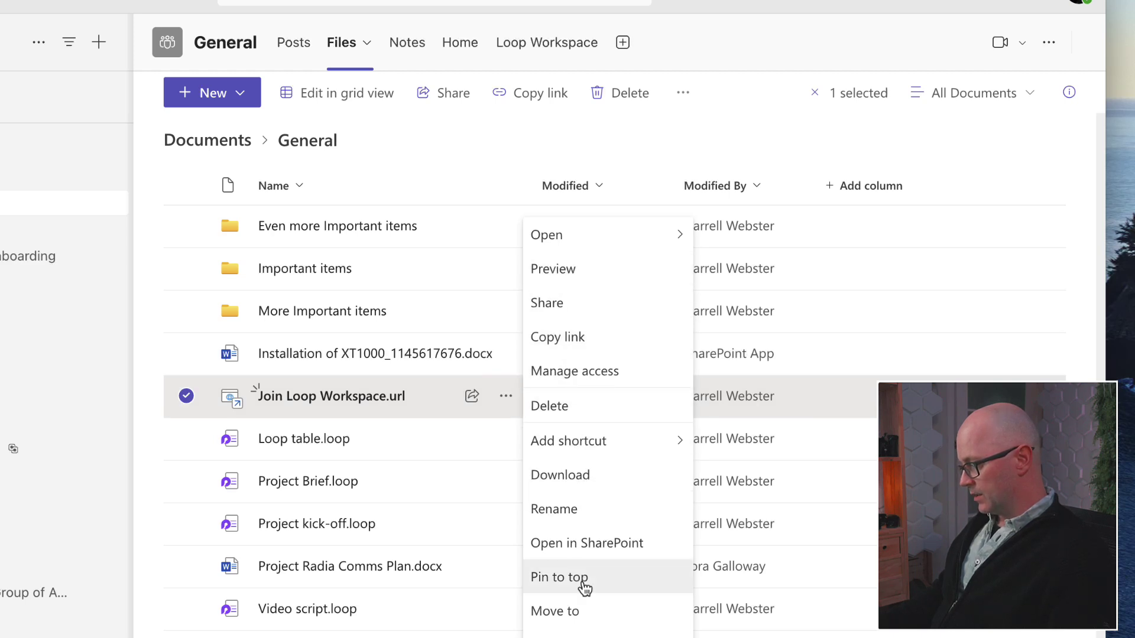
pyautogui.click(582, 584)
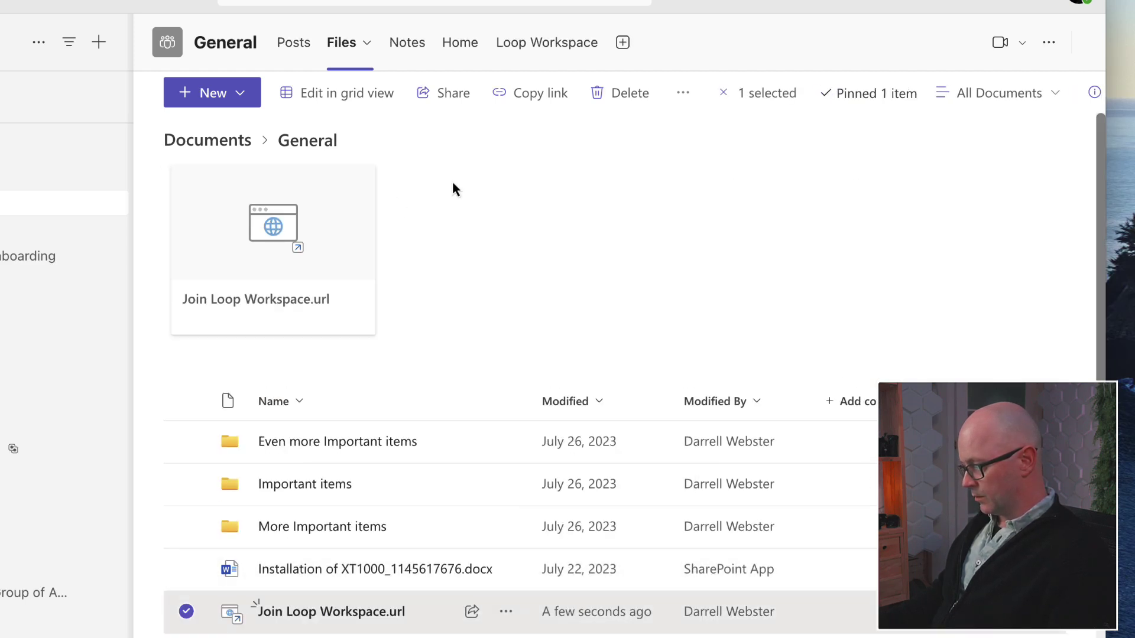